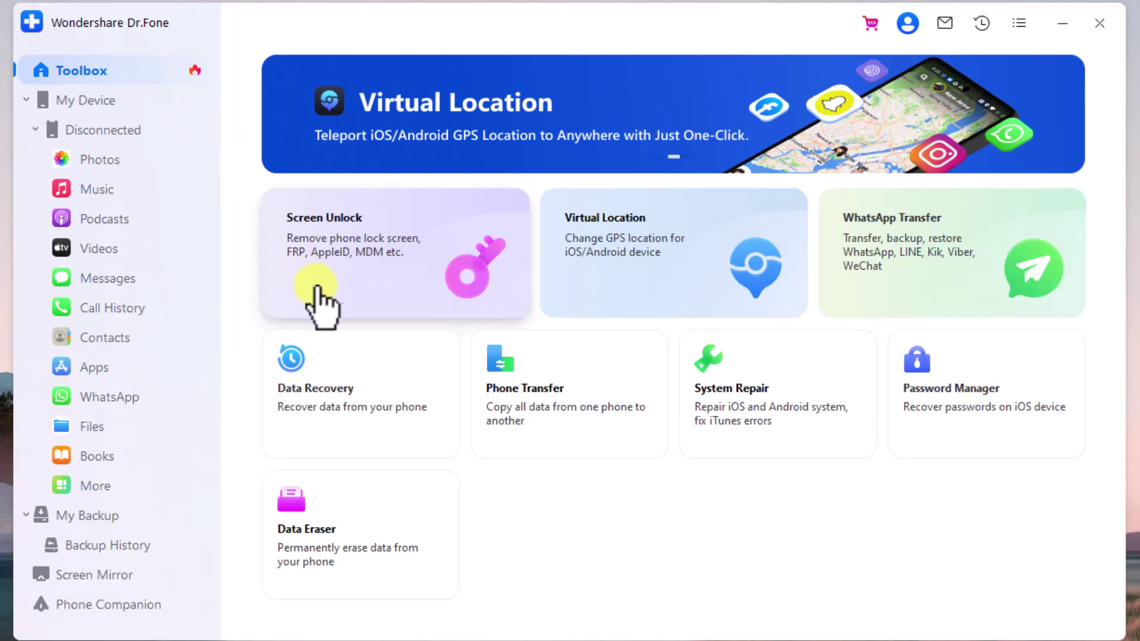
Step: Start Remove iOS Screen Lock from Dr.Fone's Screen Unlock options for the iPhone 11
left_click(354, 285)
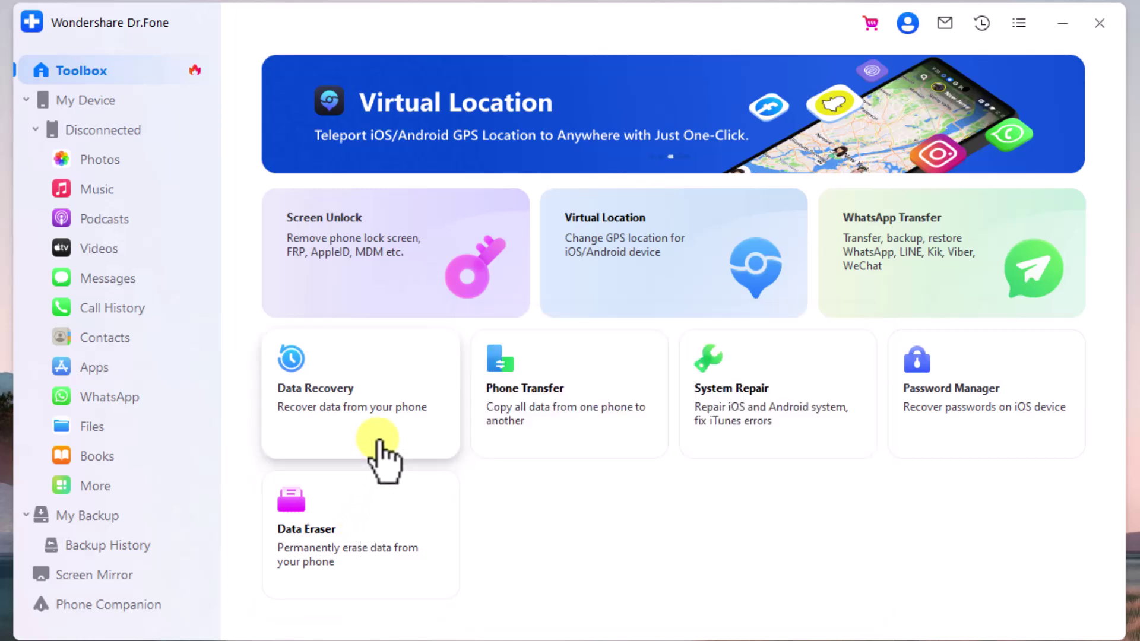
left_click(410, 273)
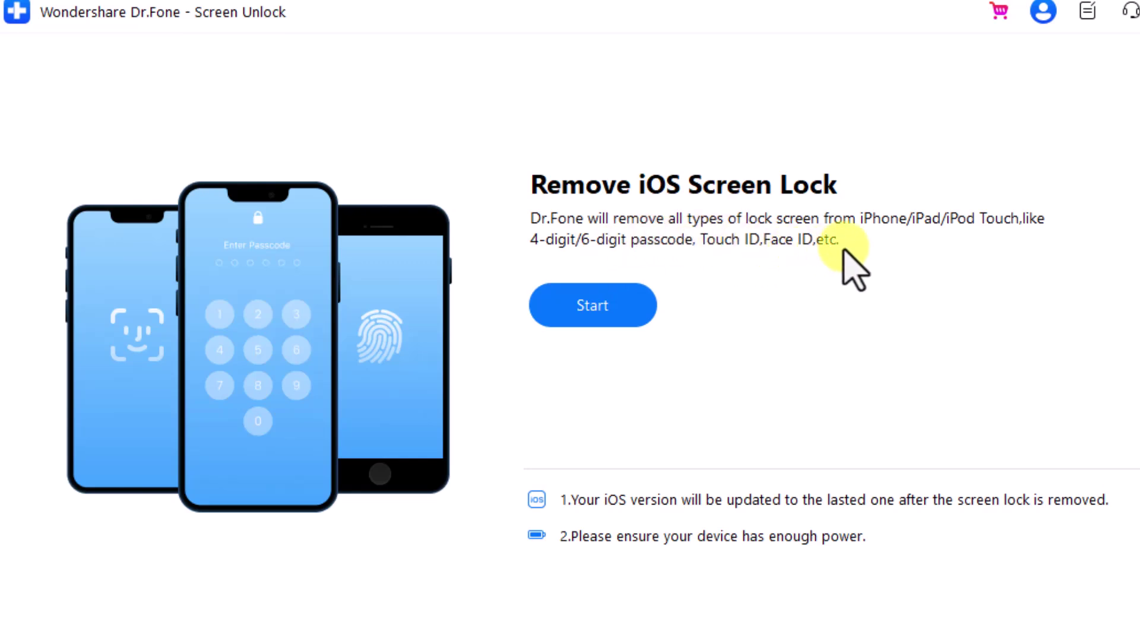
left_click(594, 305)
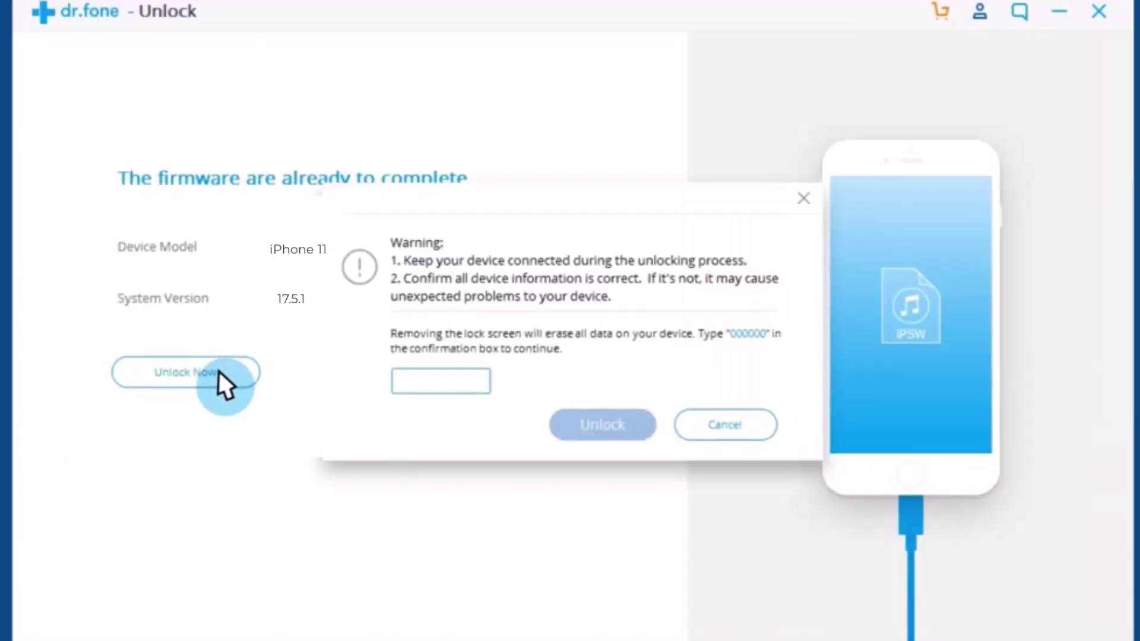
Step: Confirm the data erase with code 000000 and start unlocking the iPhone 11
type("0")
type("00000")
left_click(603, 423)
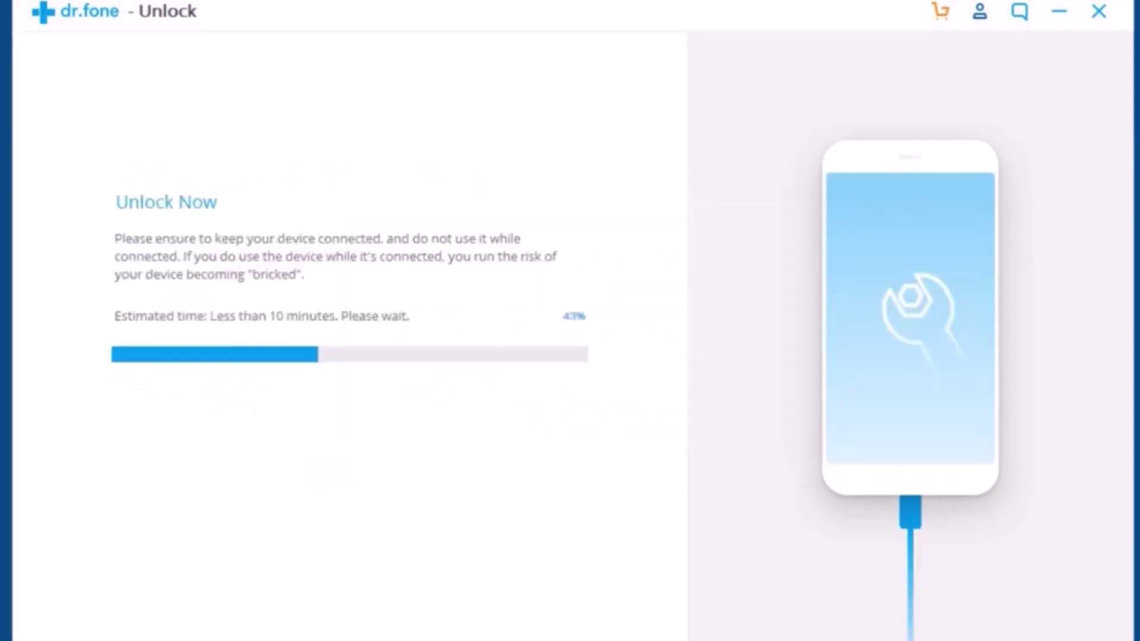